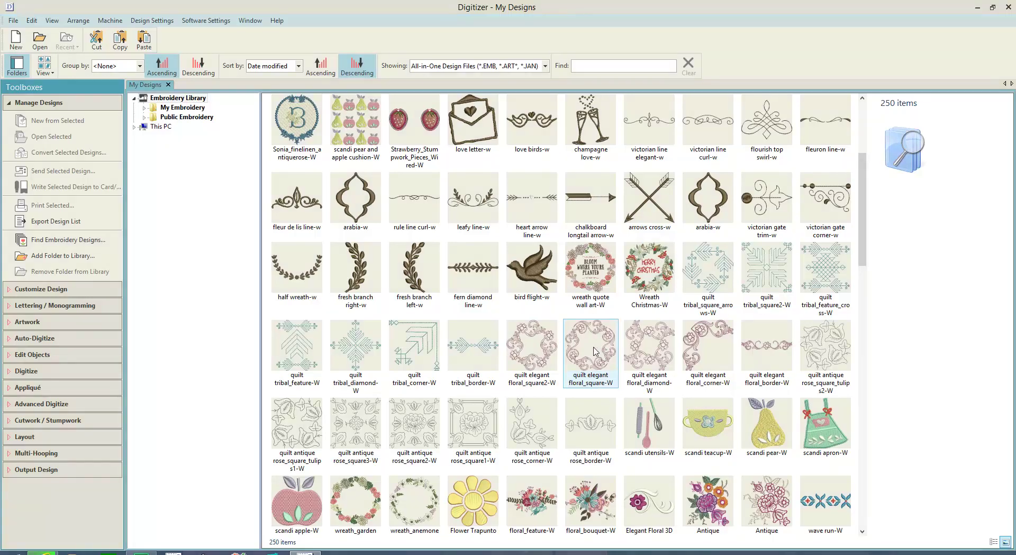
# Step: Find Eagle-JA among the My Designs thumbnails and open it for editing
pyautogui.scroll(-3, 595, 350)
pyautogui.scroll(-2, 574, 309)
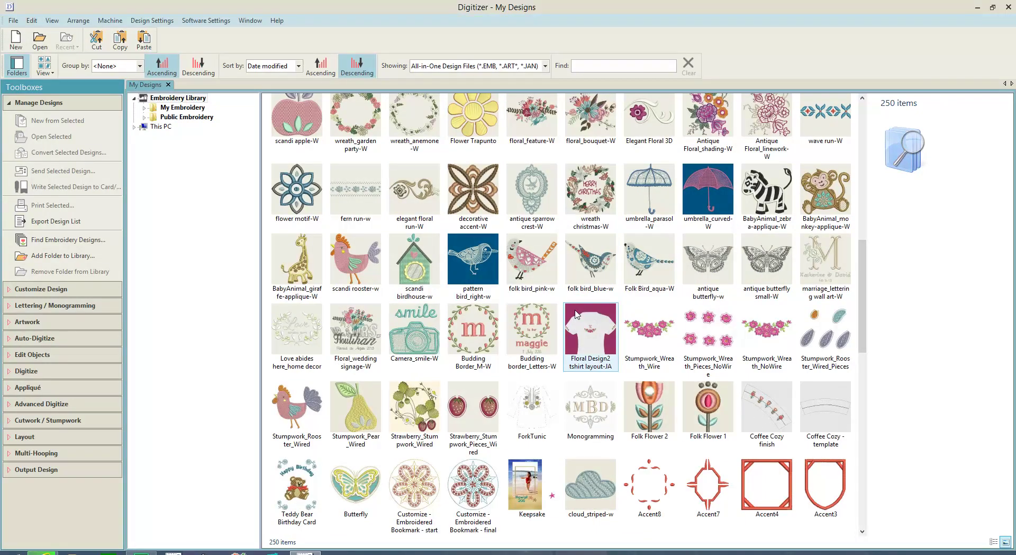
pyautogui.scroll(-3, 576, 314)
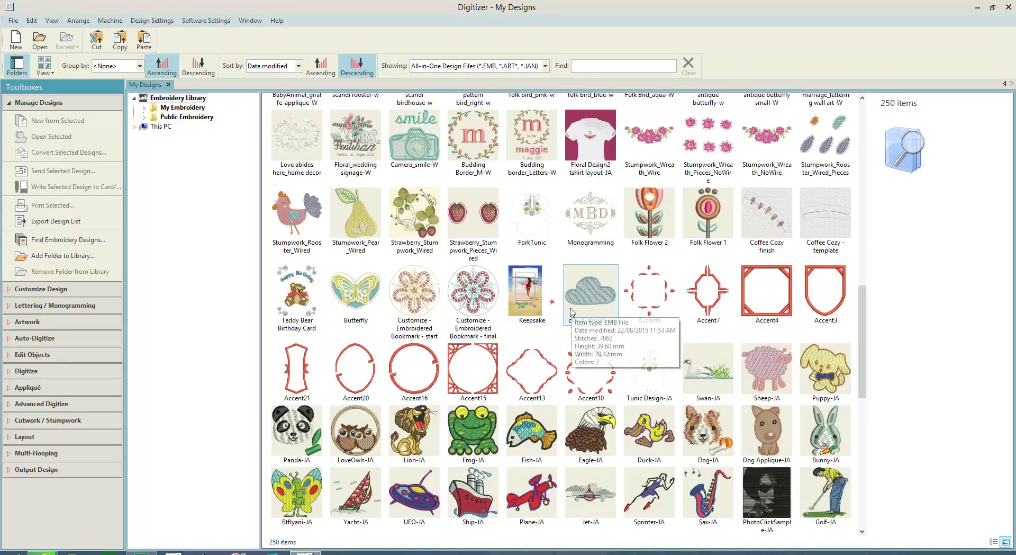
pyautogui.scroll(-2, 574, 317)
pyautogui.scroll(-3, 575, 312)
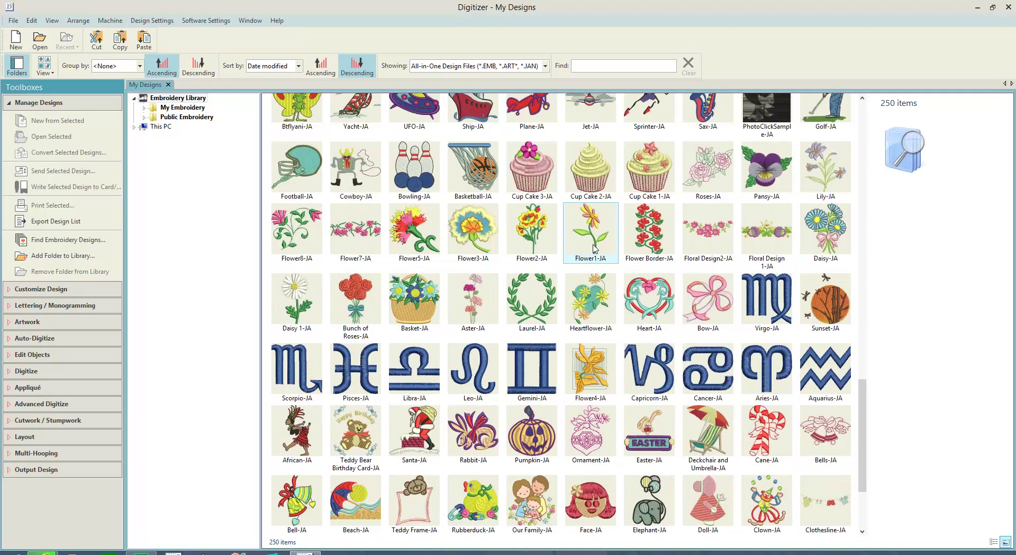
pyautogui.scroll(-2, 582, 360)
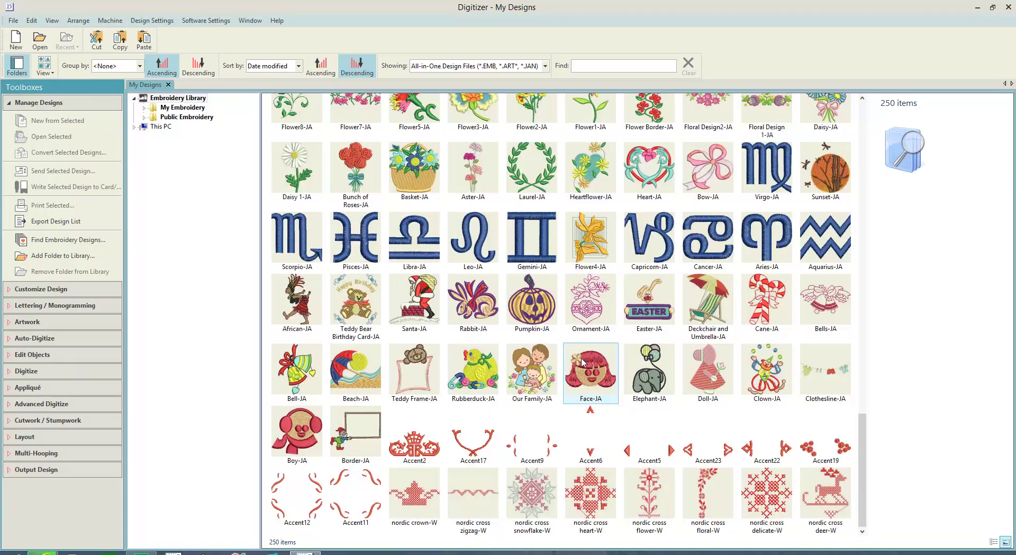
pyautogui.scroll(3, 581, 361)
pyautogui.scroll(3, 580, 361)
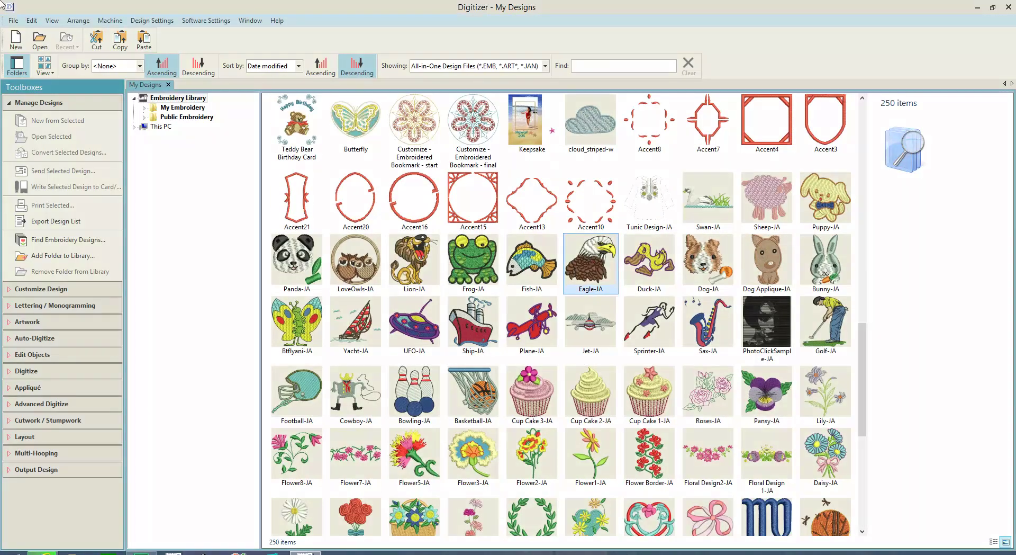
pyautogui.click(593, 263)
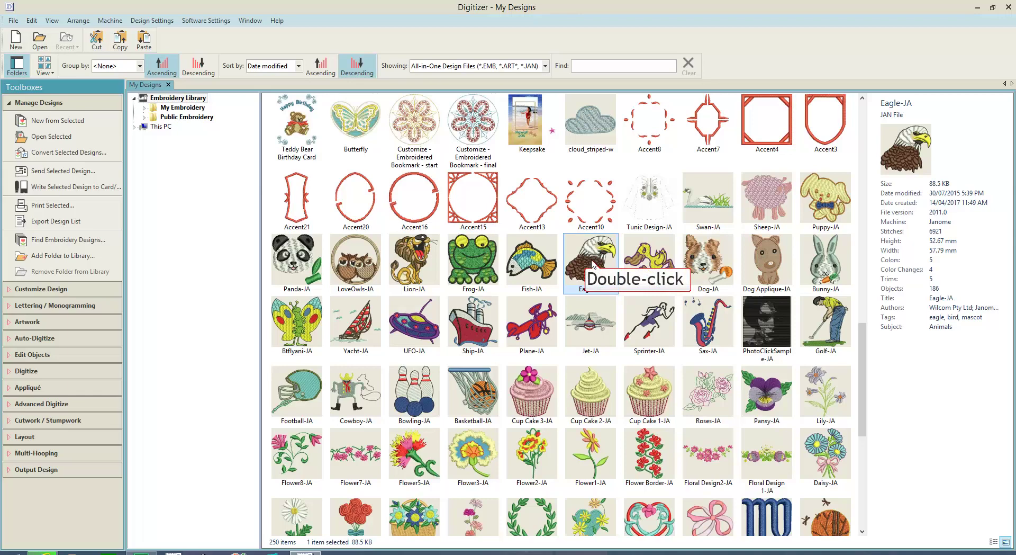
pyautogui.doubleClick(593, 263)
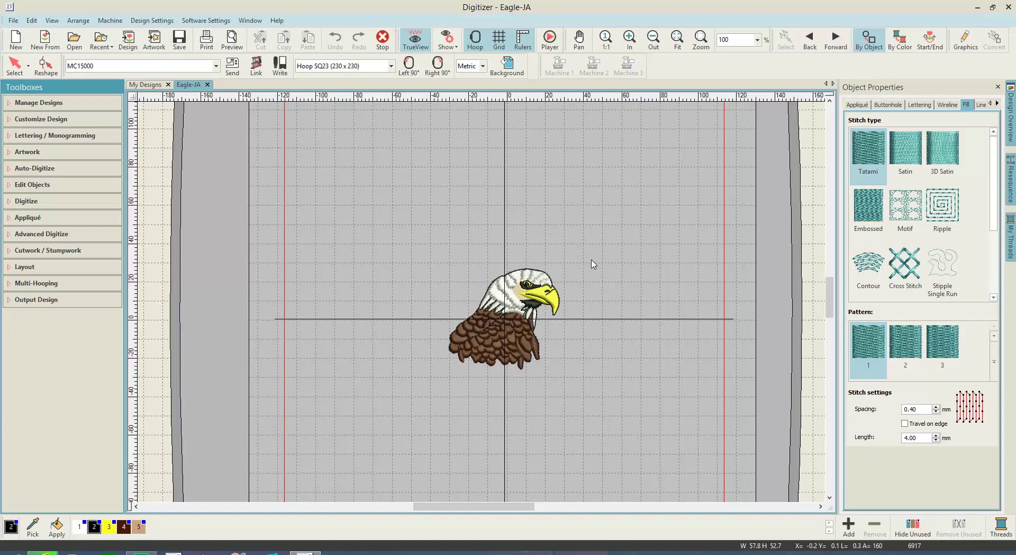
# Step: Zoom the canvas out from 100% to 64% to show the full SQ23 hoop
pyautogui.scroll(-2, 592, 263)
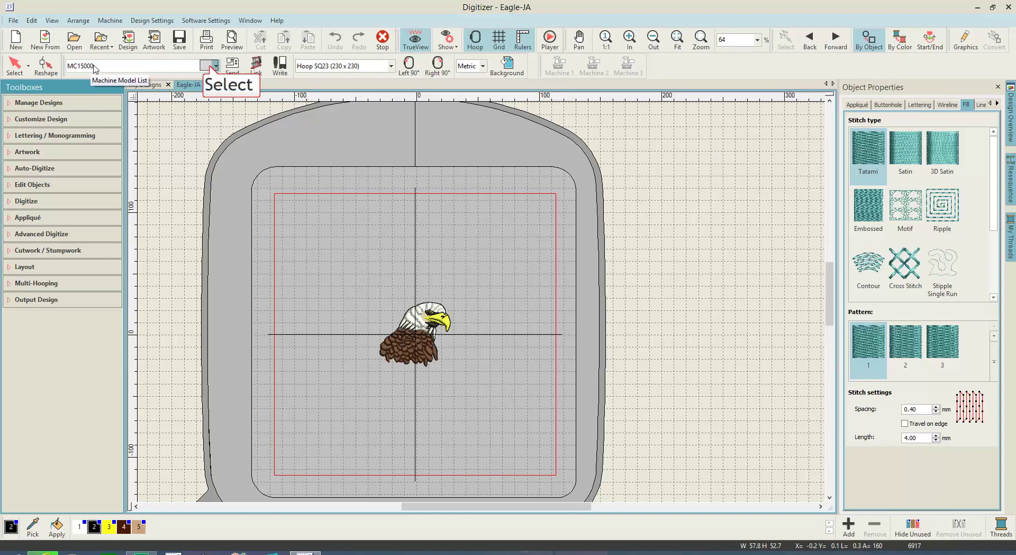
# Step: Keep MC15000 as the machine and change the hoop to SQ14 (140 x 140)
pyautogui.click(211, 70)
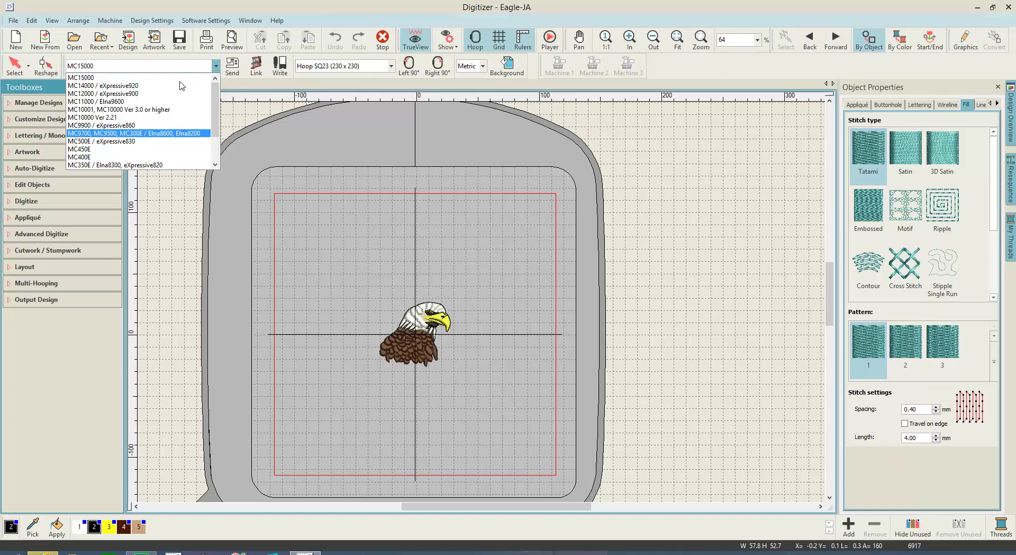
pyautogui.scroll(-2, 169, 136)
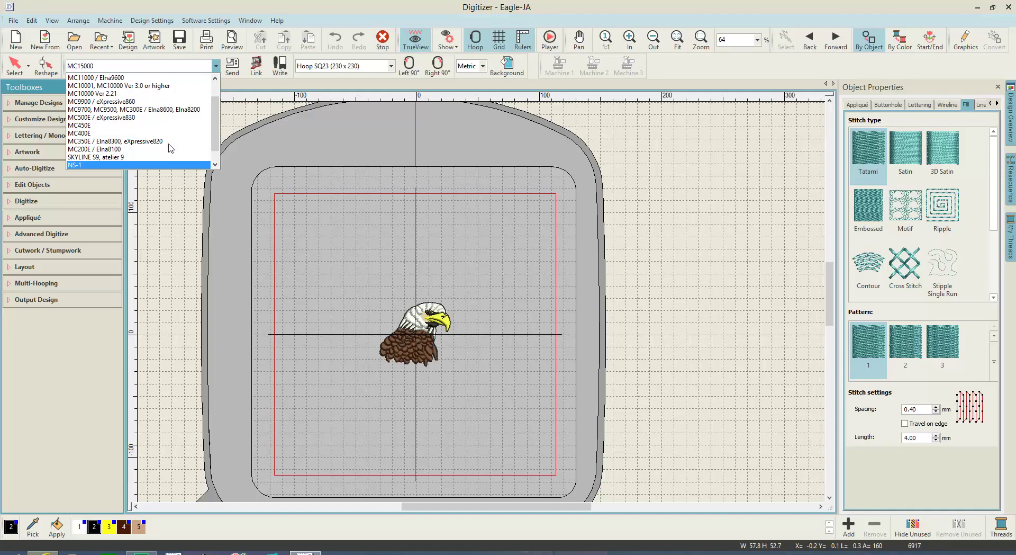
pyautogui.scroll(-1, 170, 168)
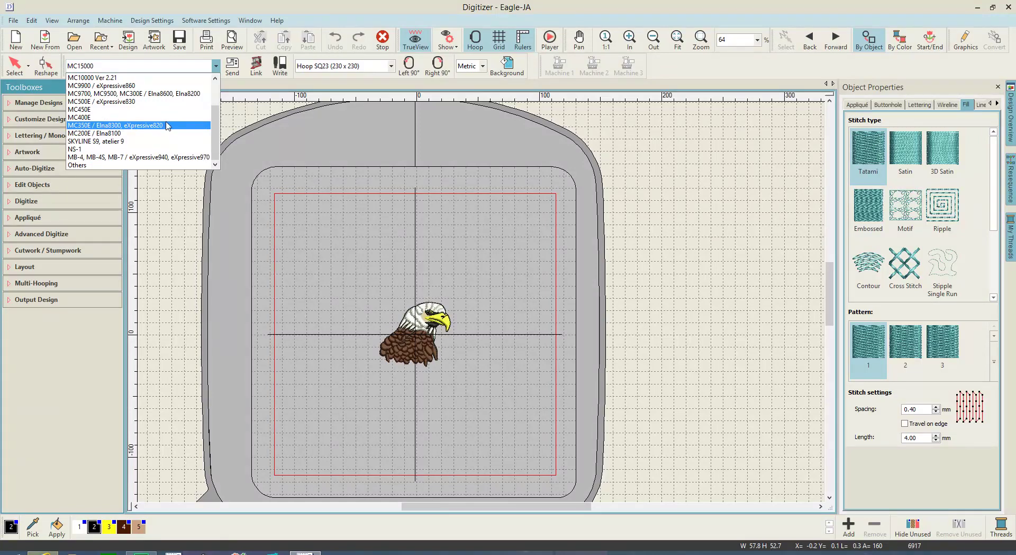
pyautogui.scroll(1, 168, 125)
pyautogui.scroll(1, 168, 124)
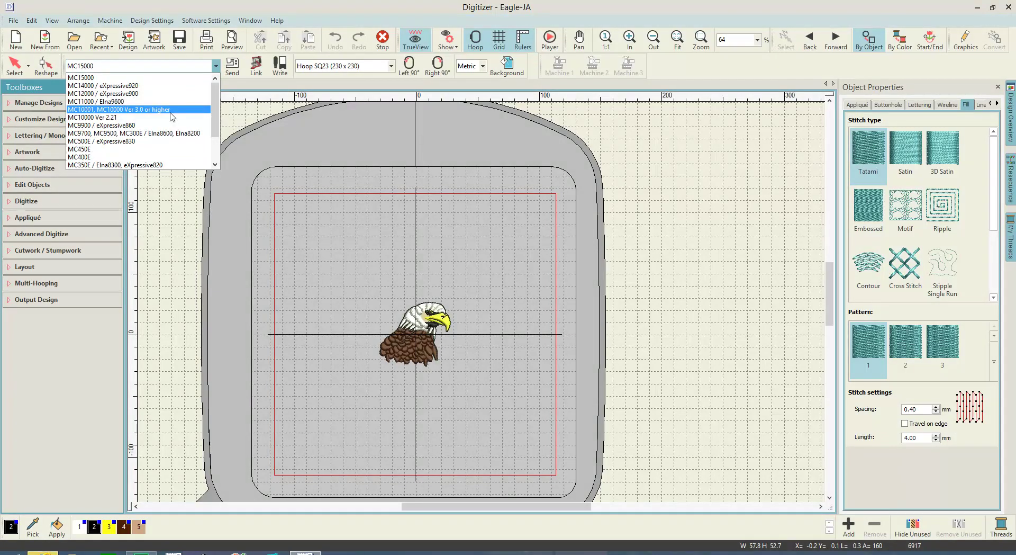
pyautogui.click(94, 78)
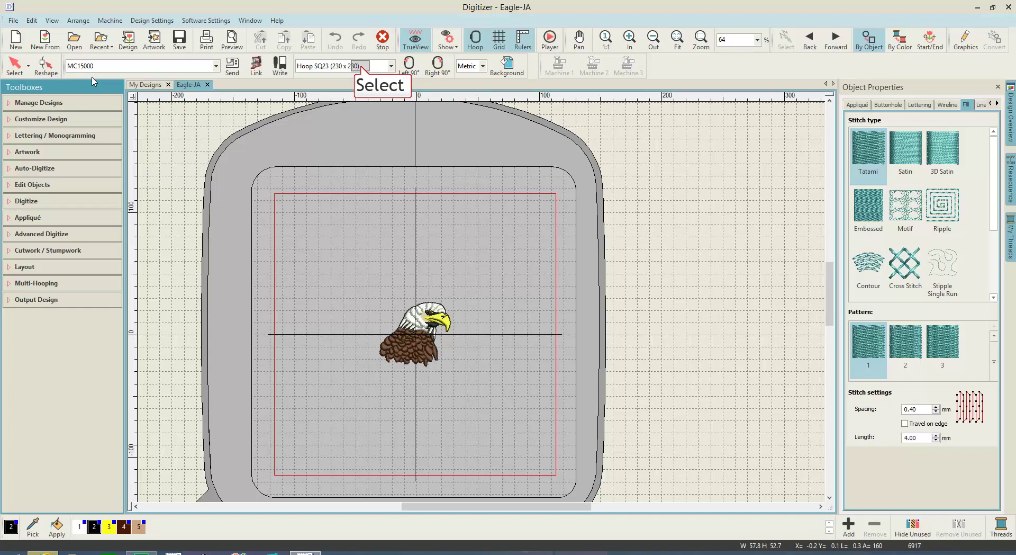
pyautogui.click(362, 69)
pyautogui.click(360, 78)
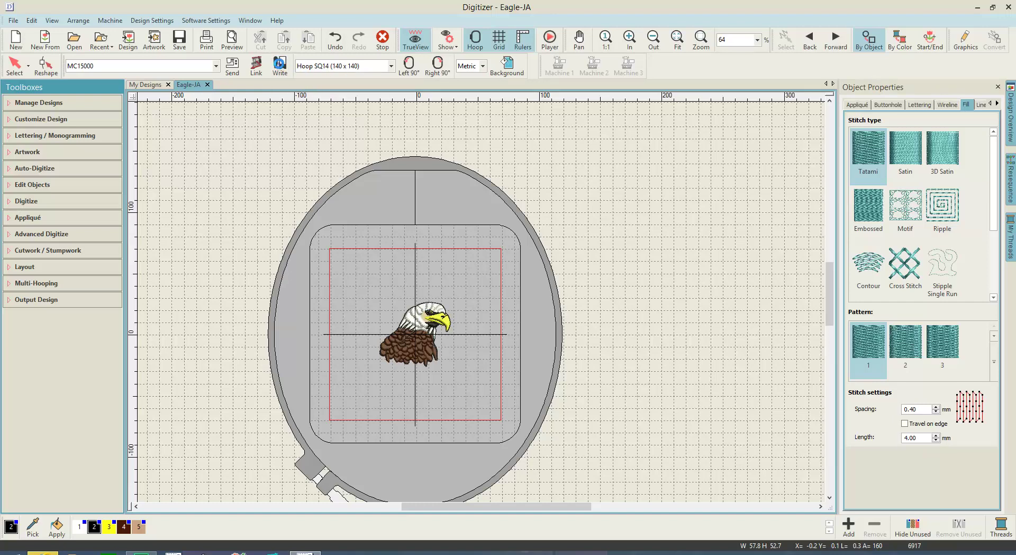
# Step: Write Eagle-JA to the Embf folder on the Store N Go USB drive
pyautogui.click(279, 64)
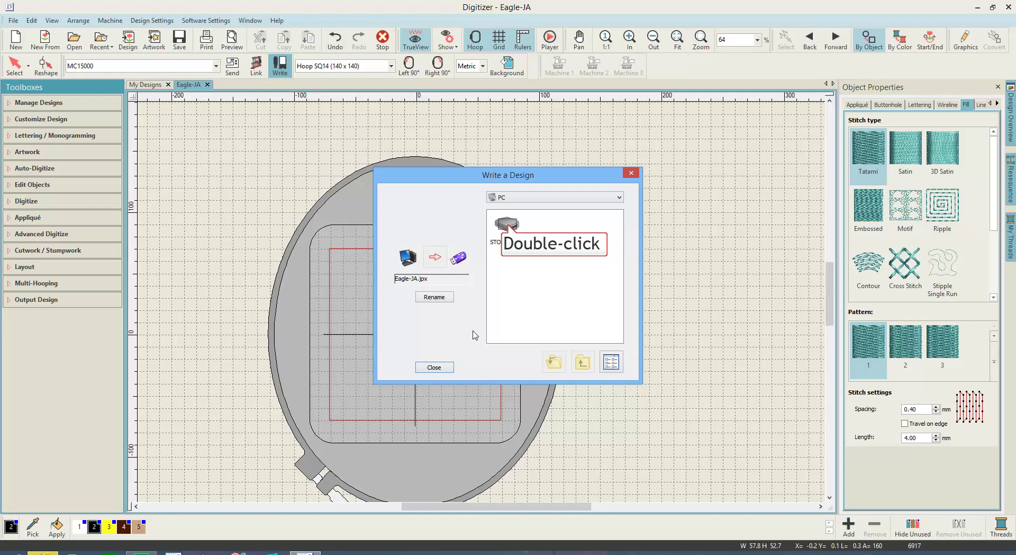
pyautogui.doubleClick(507, 225)
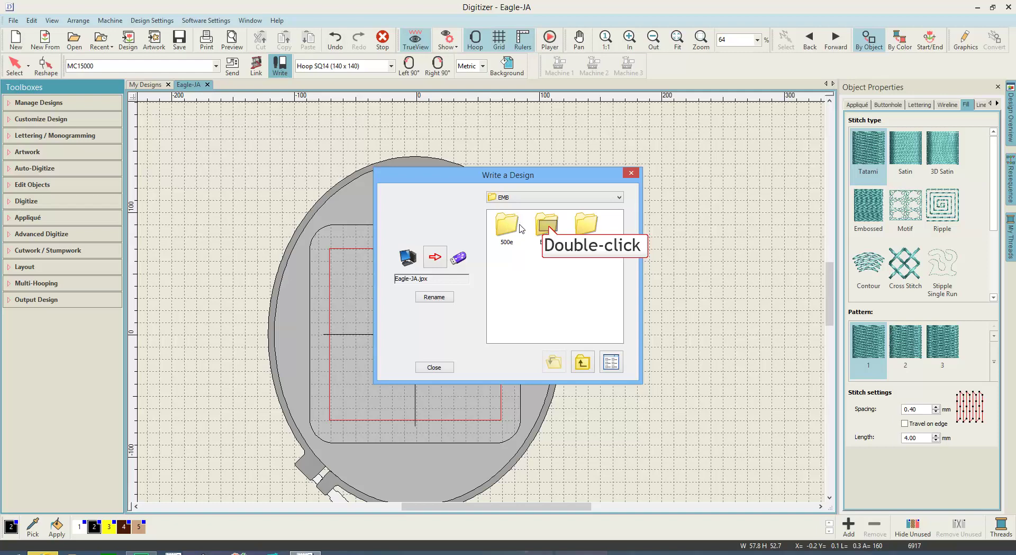
pyautogui.doubleClick(551, 230)
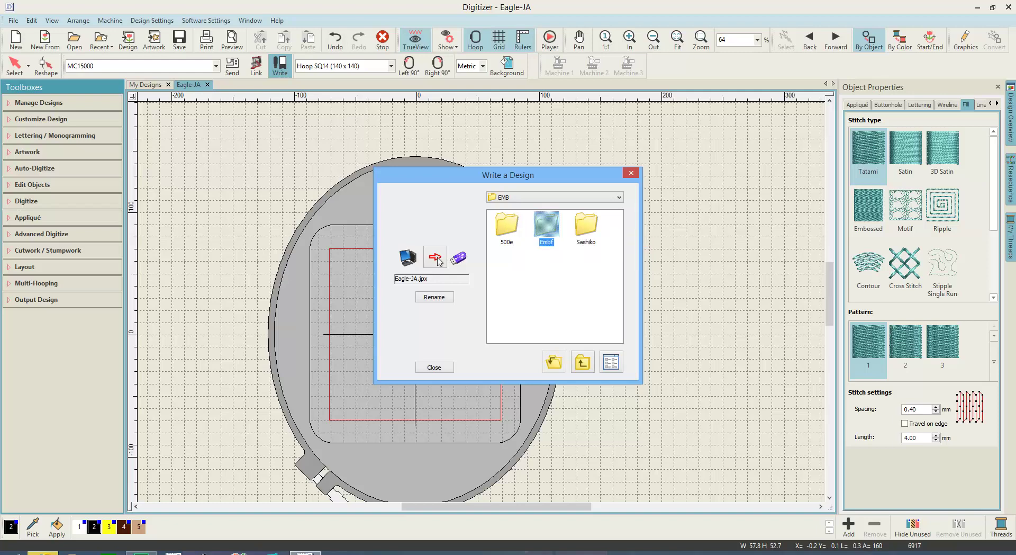
pyautogui.click(435, 257)
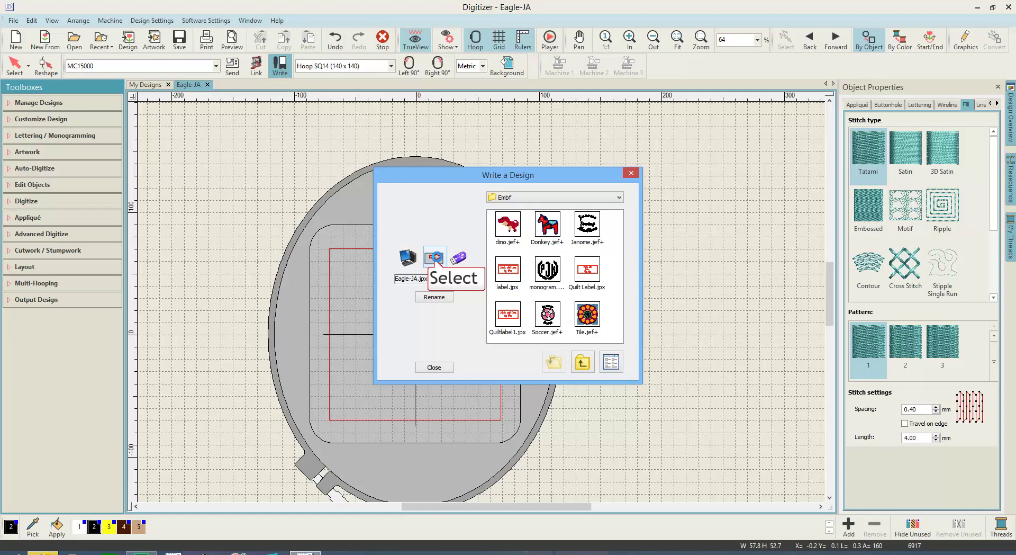
pyautogui.click(435, 257)
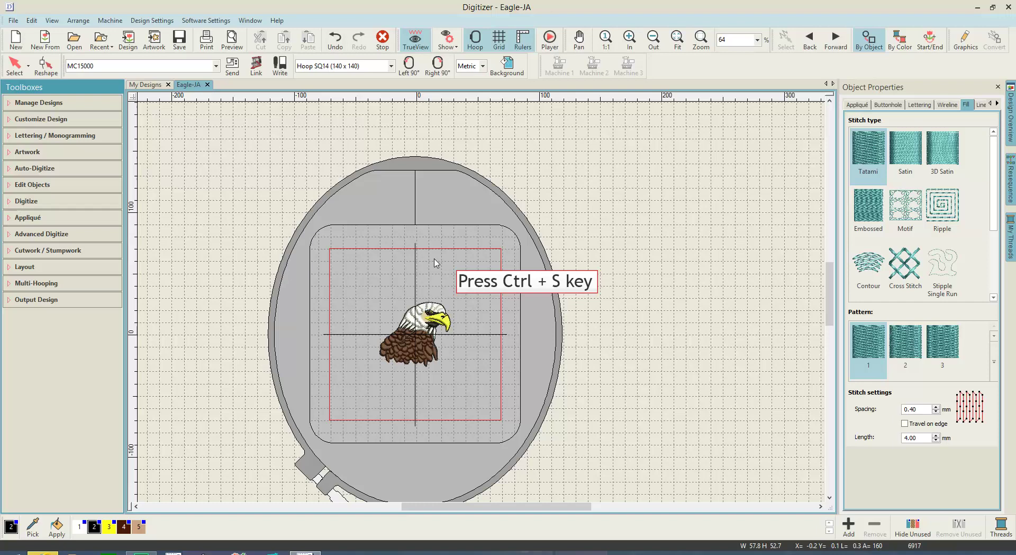
# Step: Cancel the save, delete the entire eagle, and view the empty SQ14 hoop at 100%
pyautogui.hotkey('ctrl', 's')
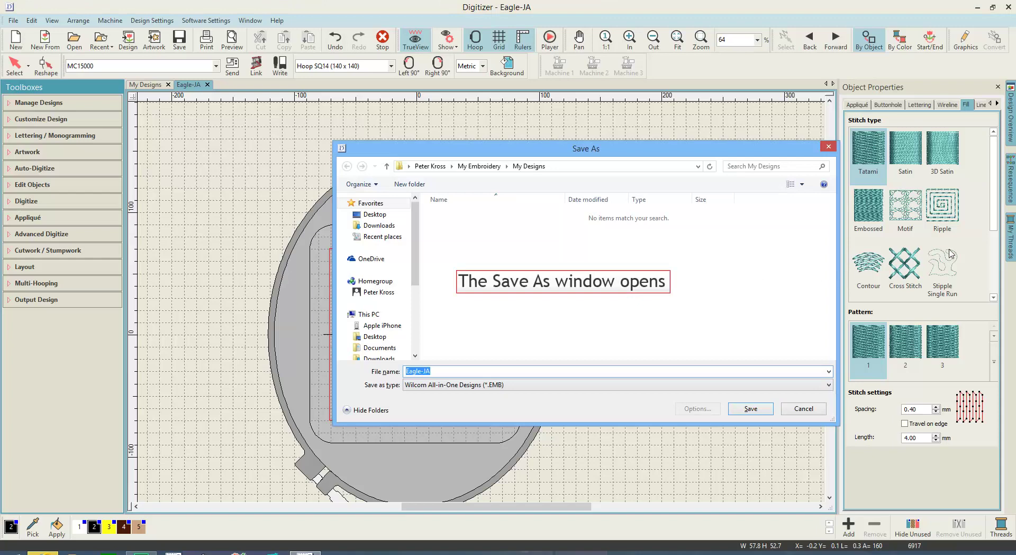
pyautogui.click(799, 410)
pyautogui.hotkey('ctrl', 'a')
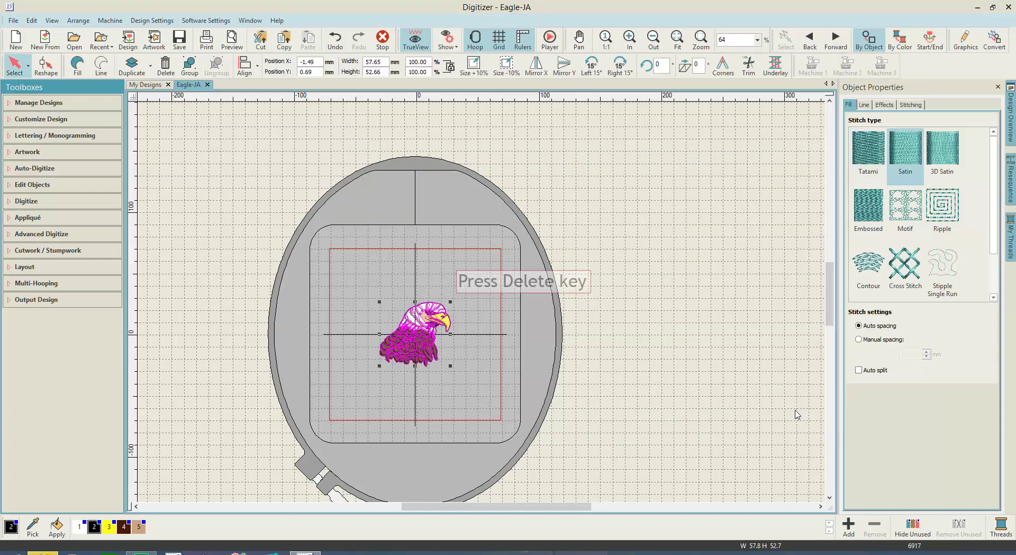
pyautogui.press('Delete')
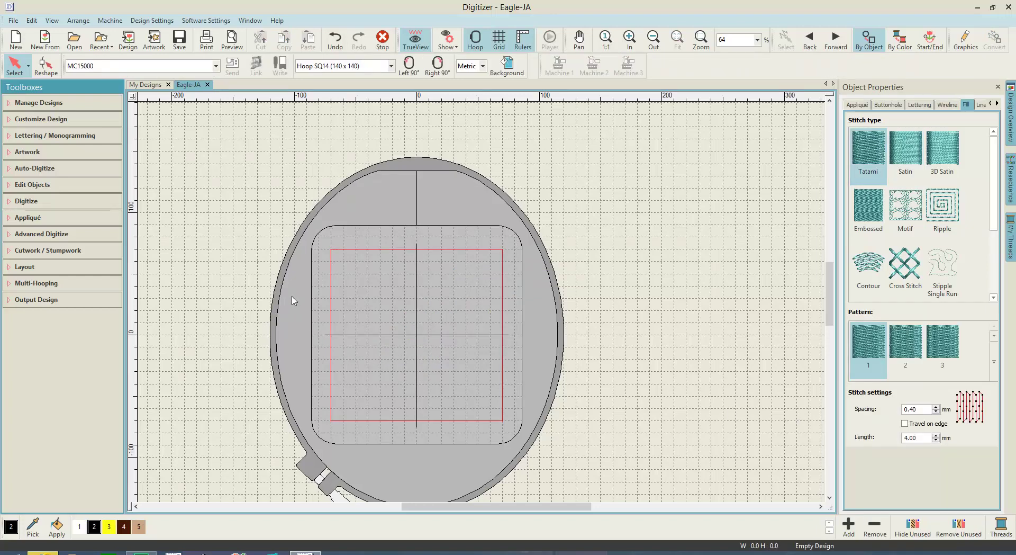
pyautogui.scroll(1, 394, 250)
pyautogui.scroll(-2, 609, 418)
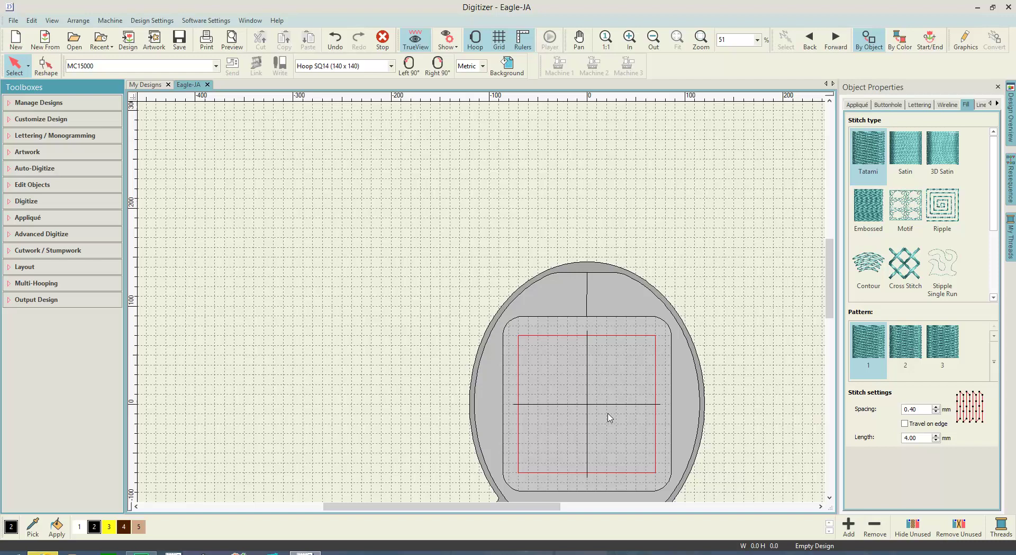
pyautogui.press('1')
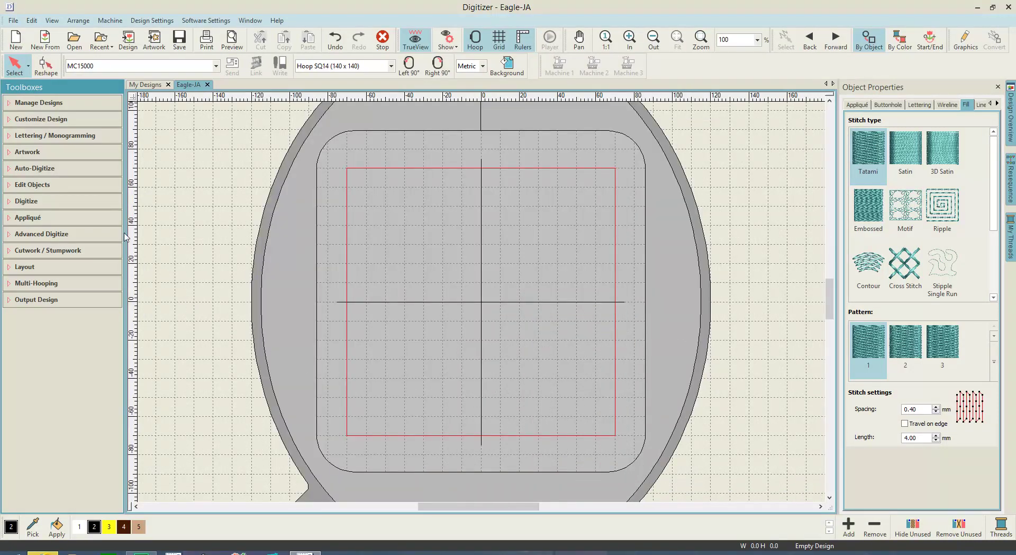
# Step: Browse to Documents › HorizonLinkSuite › Embroidery Designs › 01_World of Embroidery Designs › 01_SQ14
pyautogui.click(74, 39)
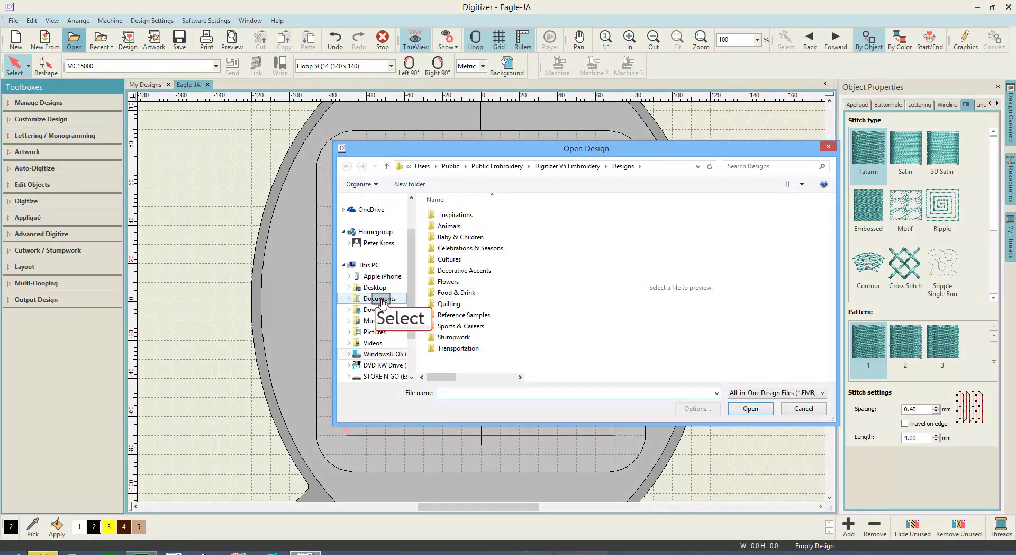
pyautogui.click(379, 298)
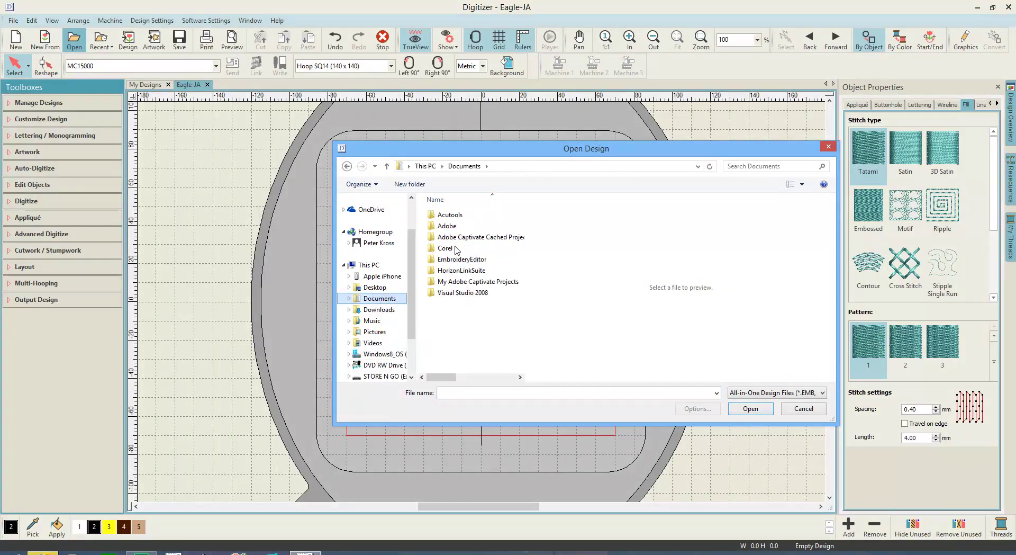
pyautogui.doubleClick(454, 272)
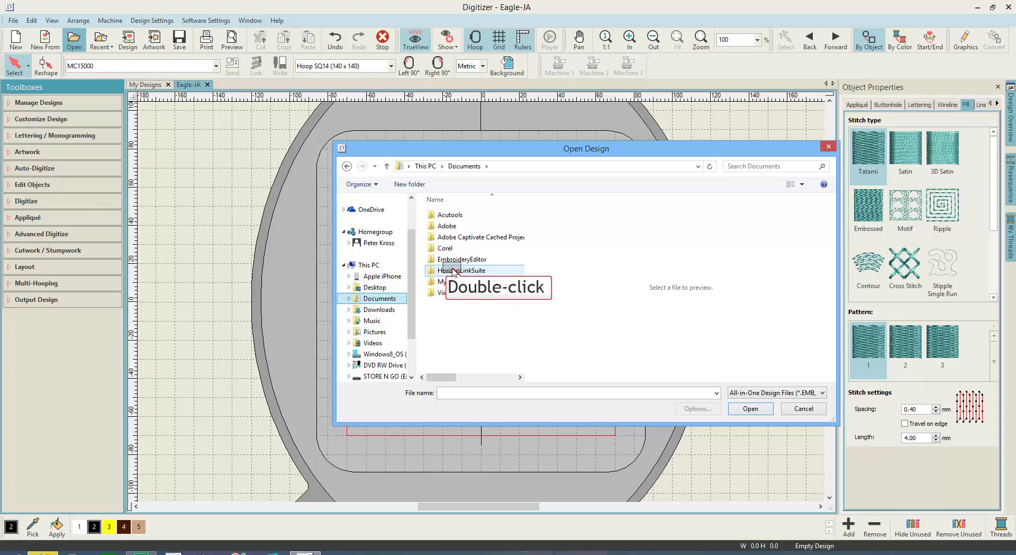
pyautogui.doubleClick(454, 271)
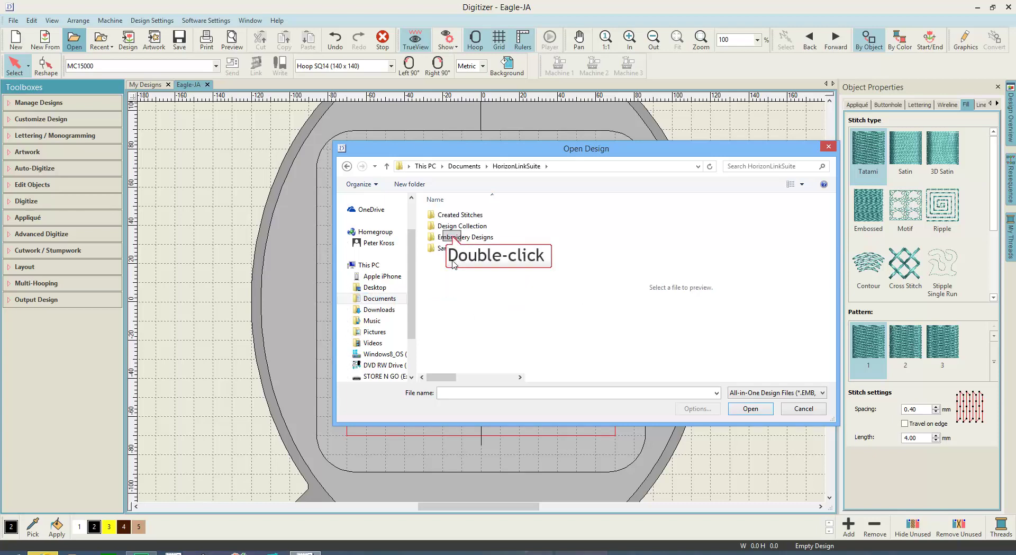
pyautogui.doubleClick(454, 236)
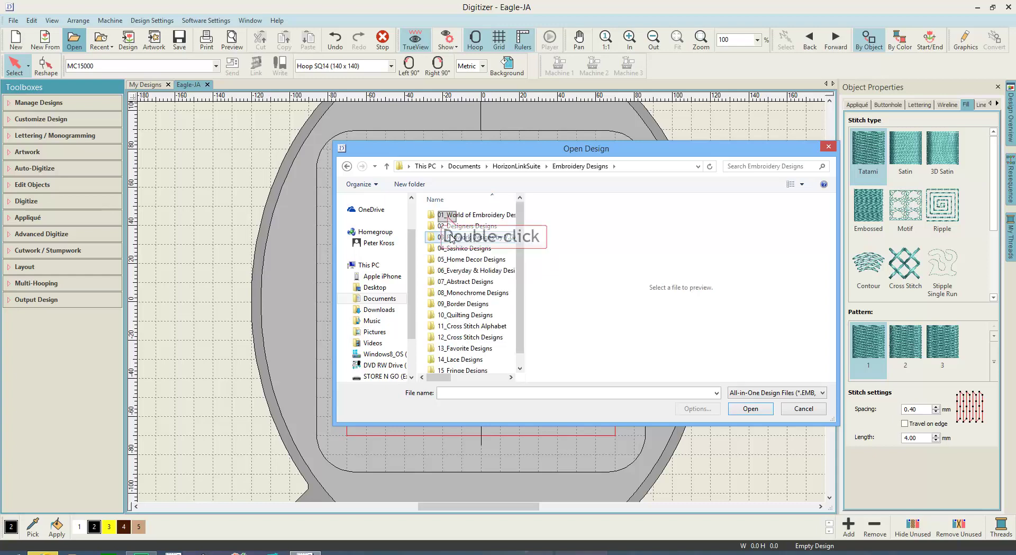
pyautogui.doubleClick(448, 215)
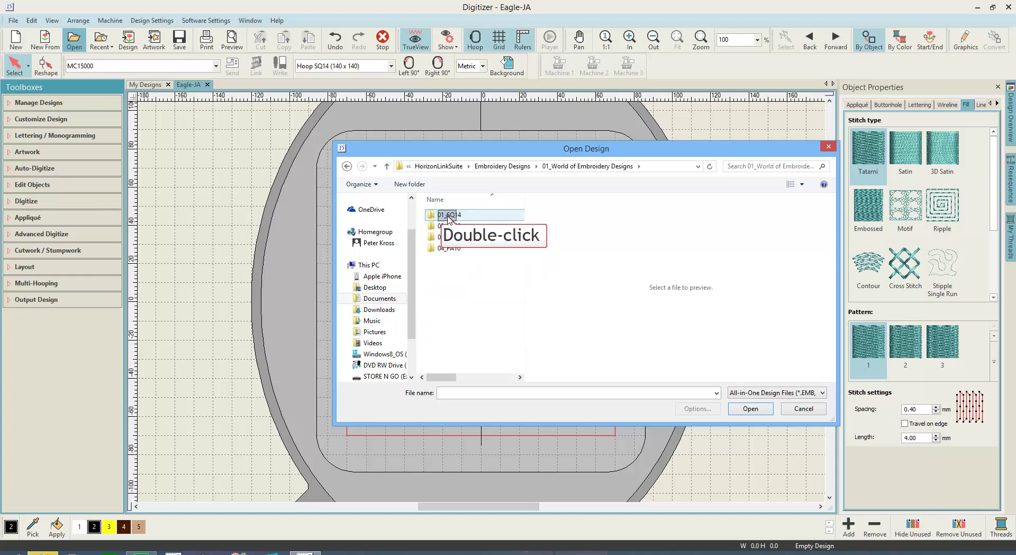
pyautogui.doubleClick(448, 216)
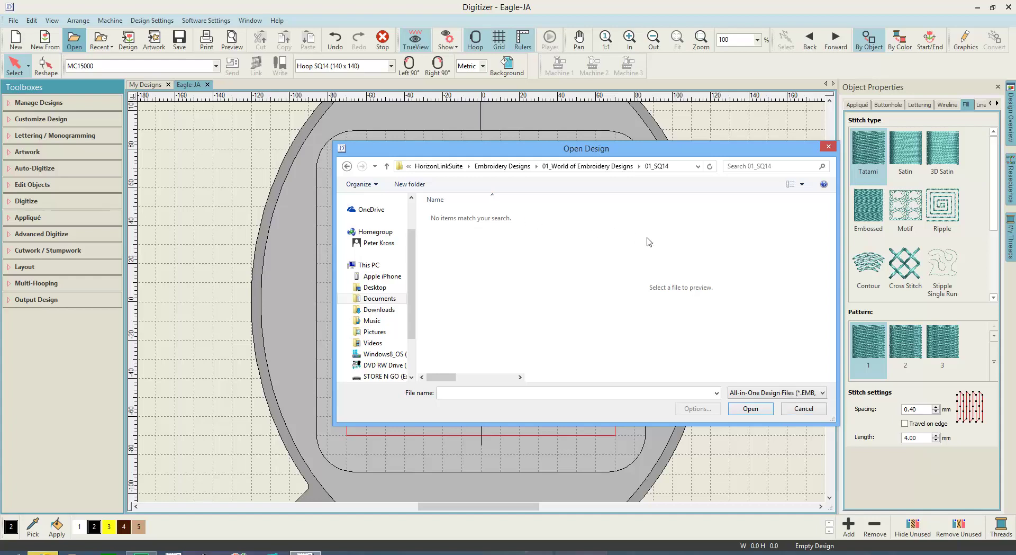
# Step: Show Janome/Elna/Kenmore (*.JEF) files and select World_1_01
pyautogui.click(790, 394)
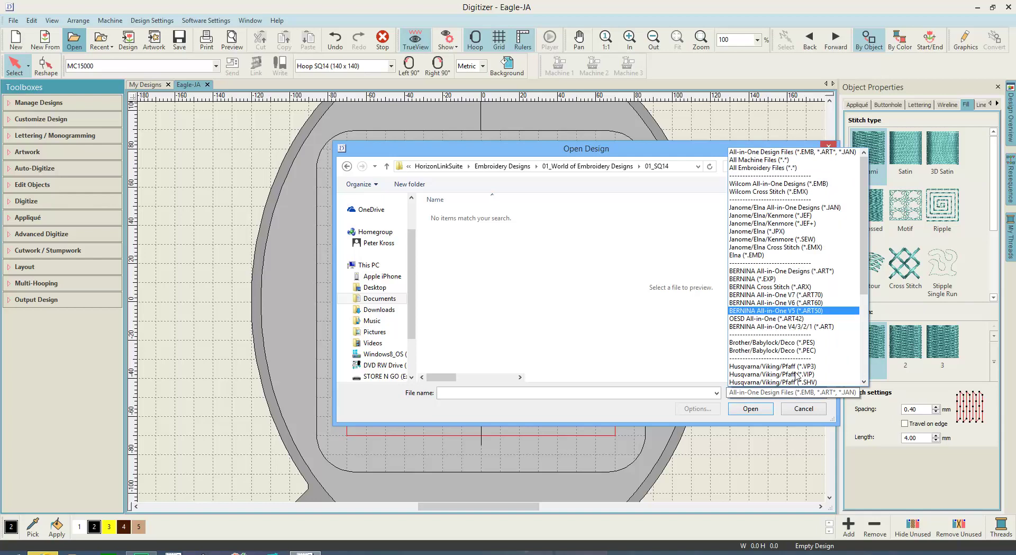
pyautogui.scroll(-1, 799, 317)
pyautogui.scroll(-2, 799, 317)
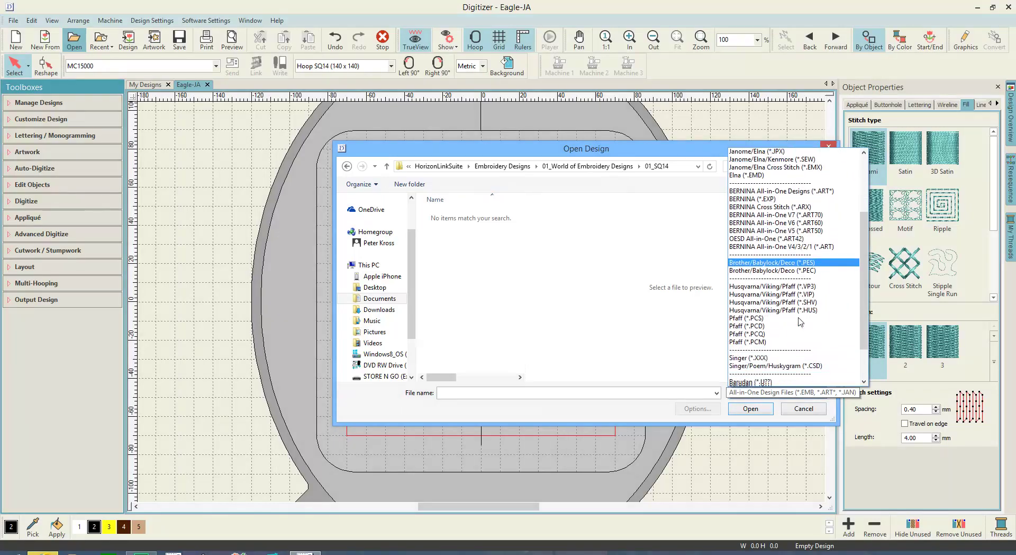
pyautogui.scroll(-2, 799, 319)
pyautogui.scroll(-1, 800, 322)
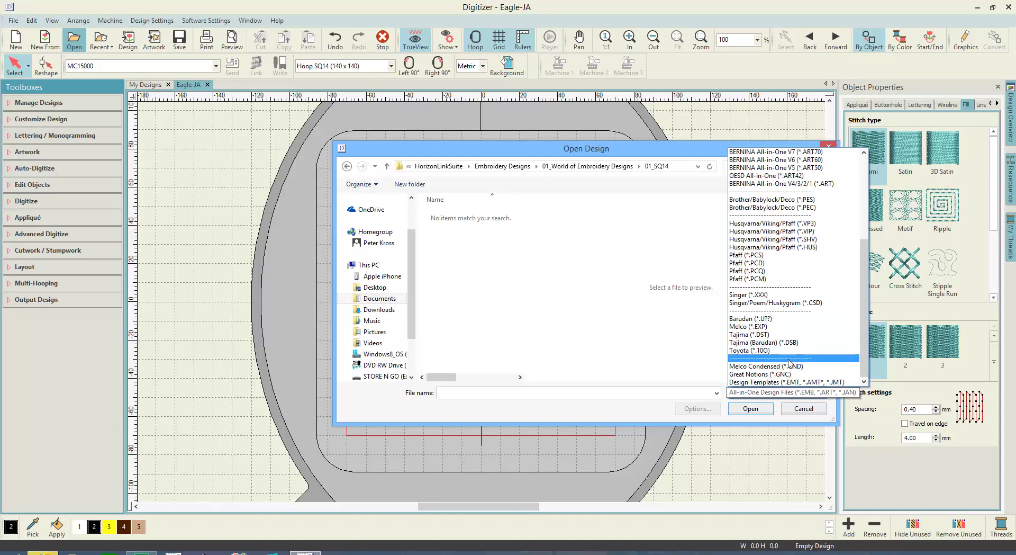
pyautogui.scroll(3, 800, 360)
pyautogui.scroll(2, 801, 360)
pyautogui.scroll(1, 801, 354)
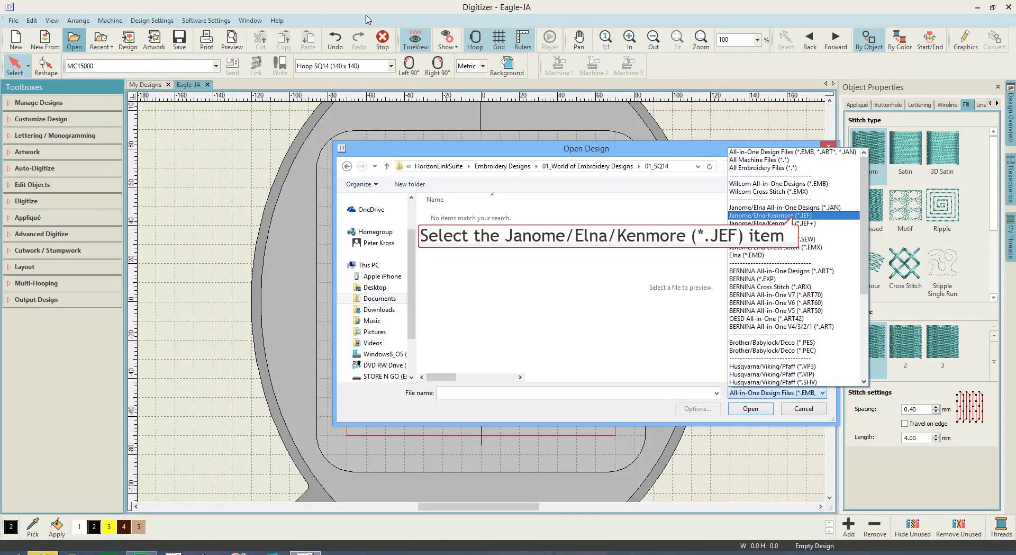
pyautogui.click(793, 216)
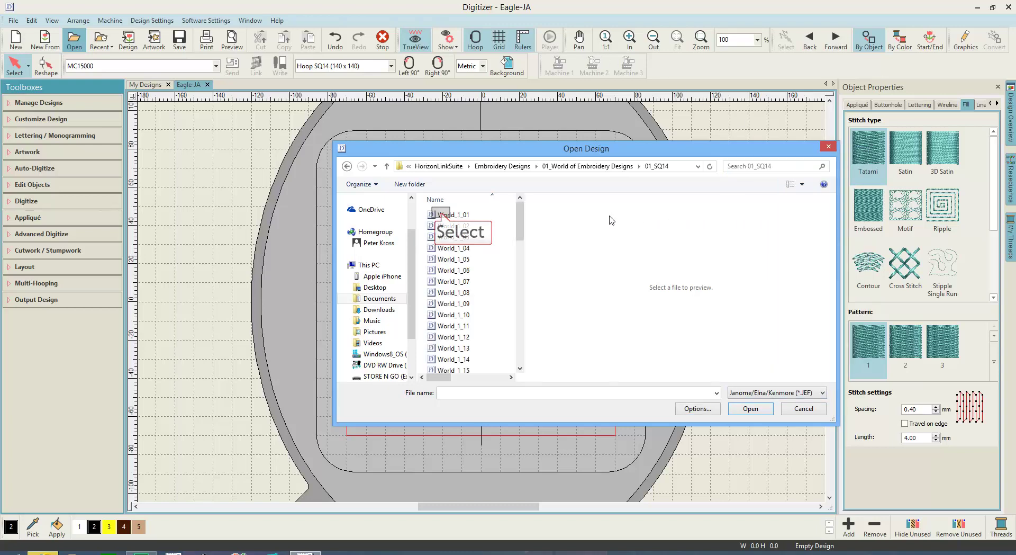
pyautogui.click(441, 216)
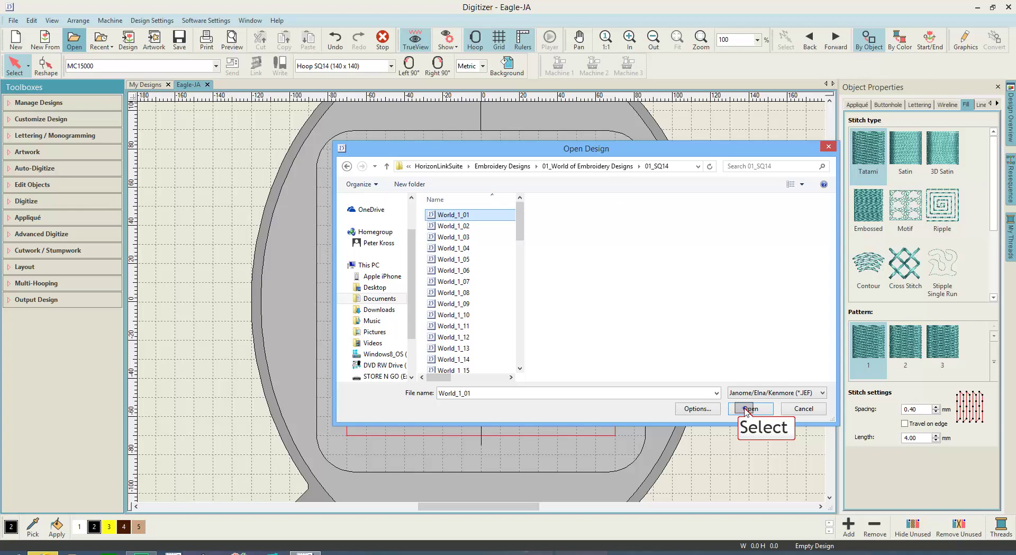
# Step: Load the World_1_01 thimble design onto the canvas in its own tab
pyautogui.click(747, 409)
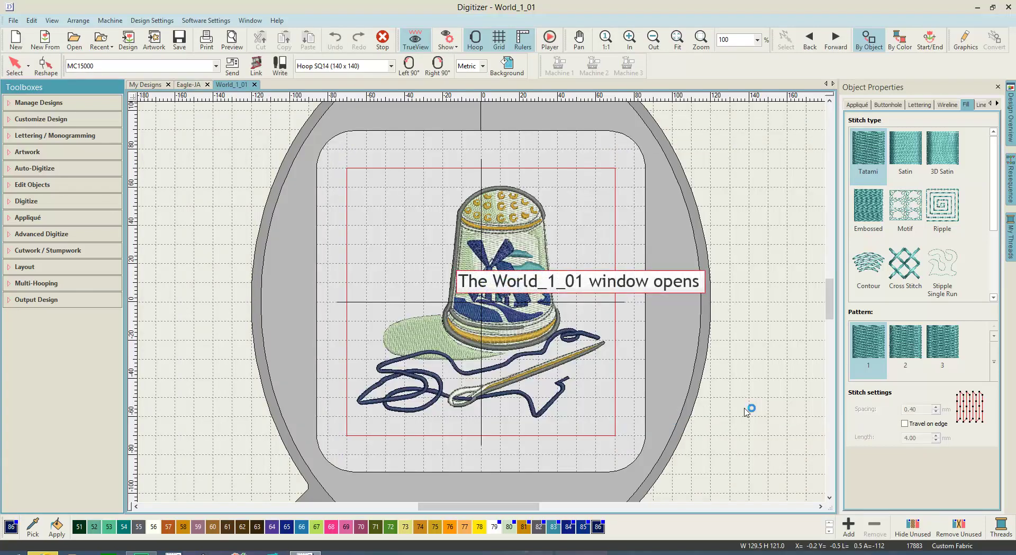